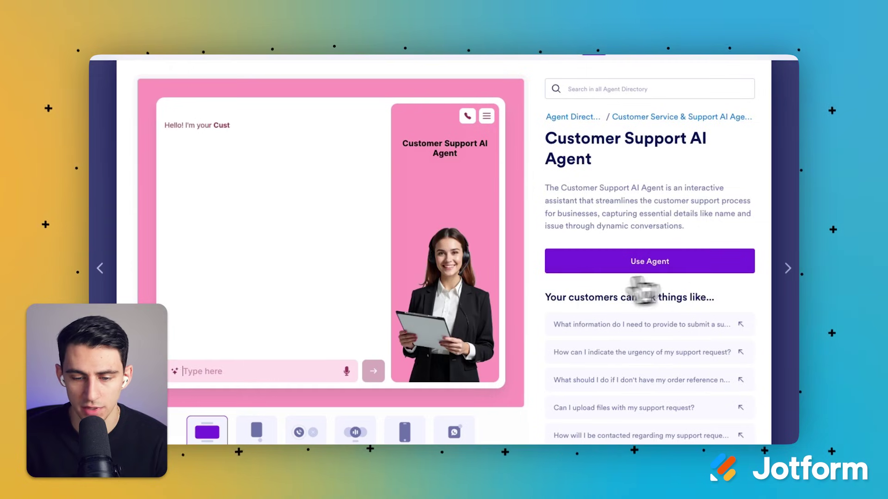
# - Review the Customer Support AI Agent template's description and sample questions, and start a new agent from it
pyautogui.scroll(-7, 624, 328)
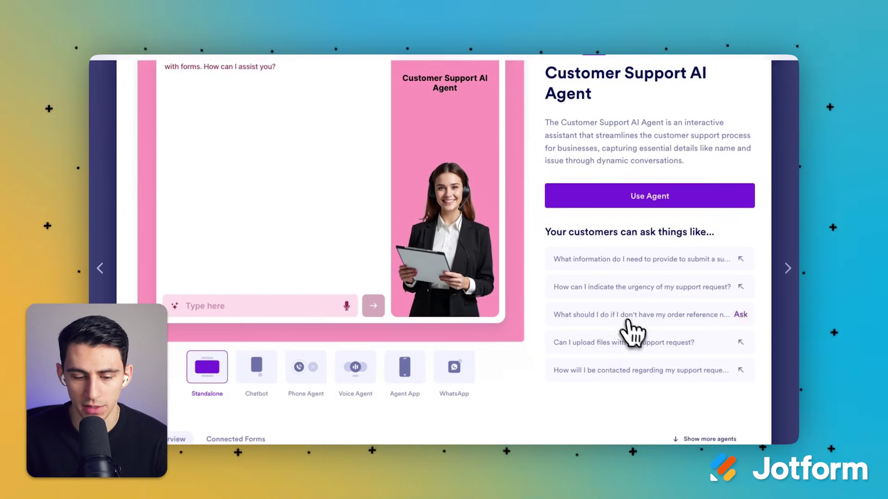
pyautogui.scroll(-6, 468, 386)
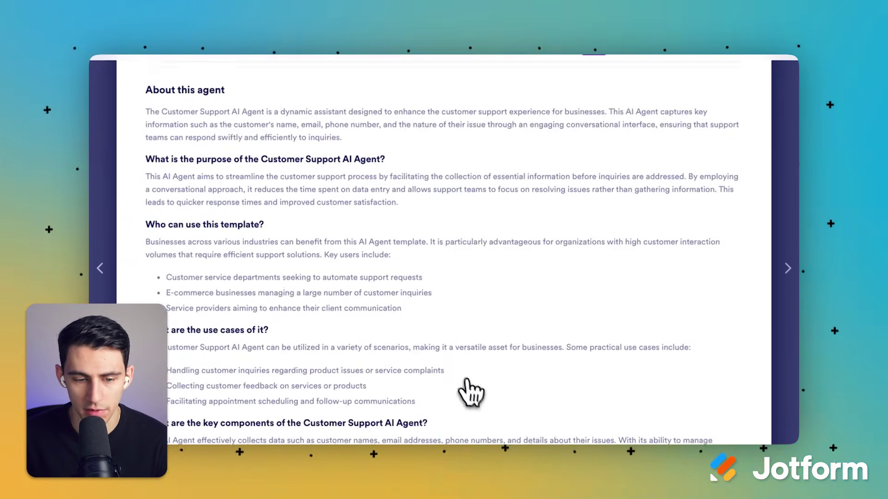
pyautogui.scroll(14, 460, 353)
pyautogui.click(639, 271)
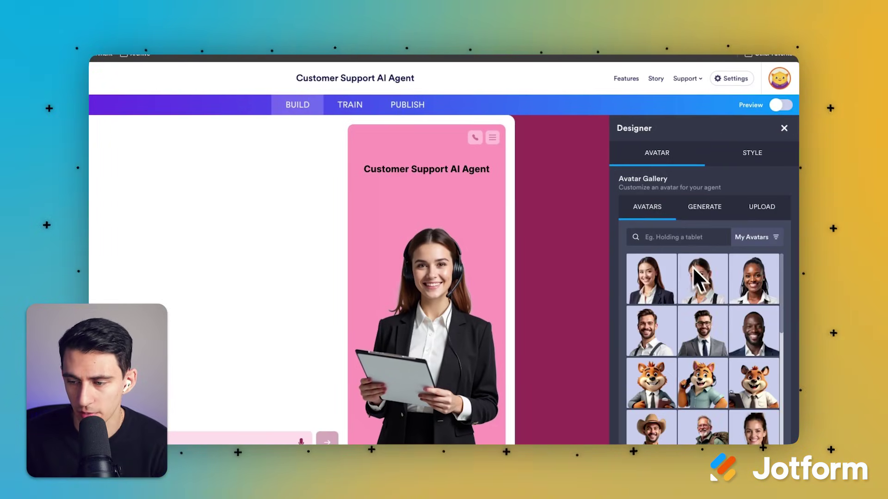
# - Change the agent's avatar to the bearded man in glasses and a grey suit, and apply the light teal and dark blue colour scheme
pyautogui.click(706, 340)
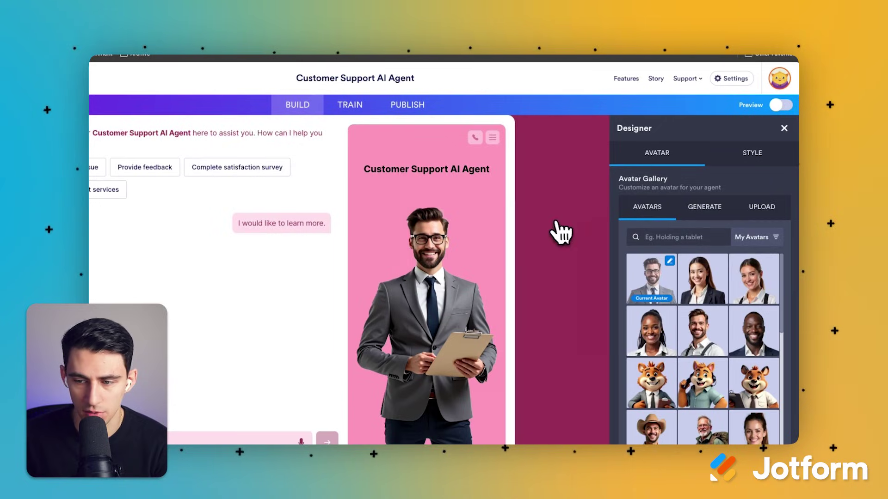
pyautogui.click(750, 157)
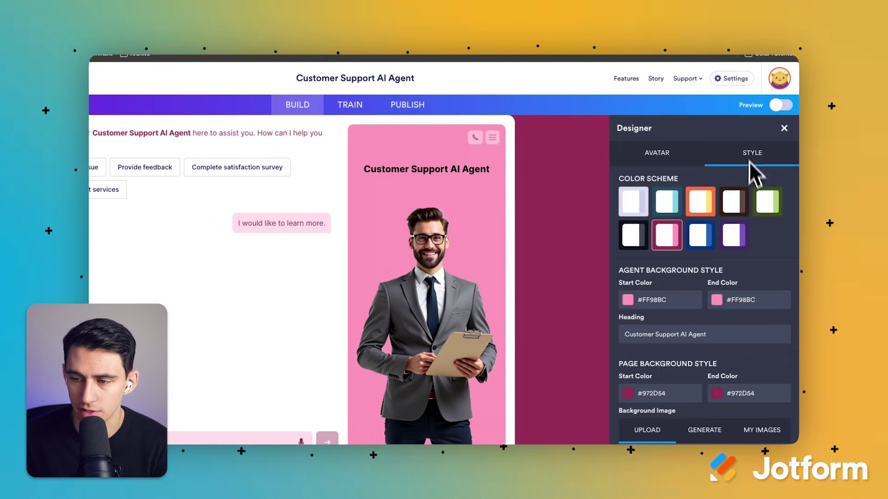
pyautogui.click(702, 204)
pyautogui.click(666, 201)
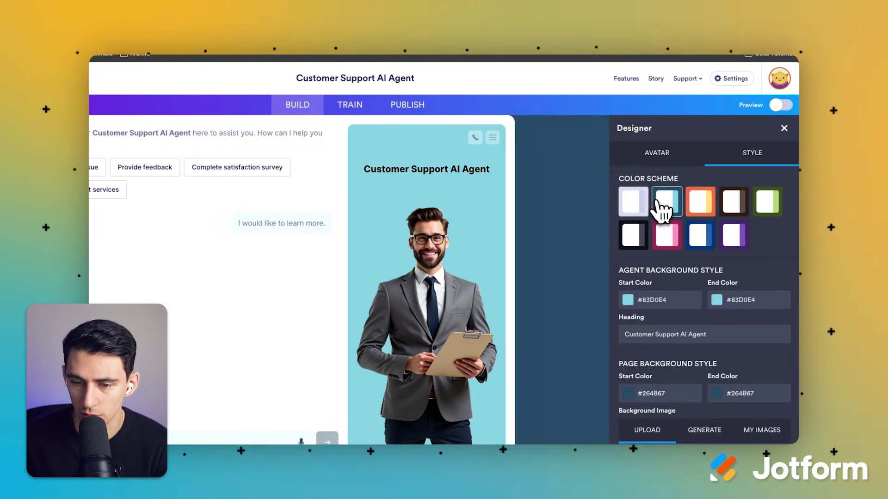
pyautogui.click(665, 156)
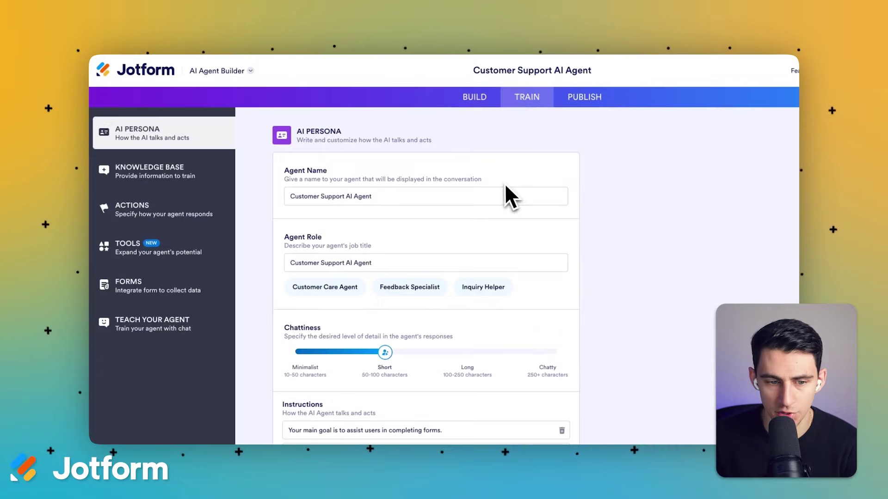
# - In the agent's training persona, set the agent name to a first name followed by "the Customer Support Specialist"
pyautogui.tripleClick(402, 196)
pyautogui.write('Mark the')
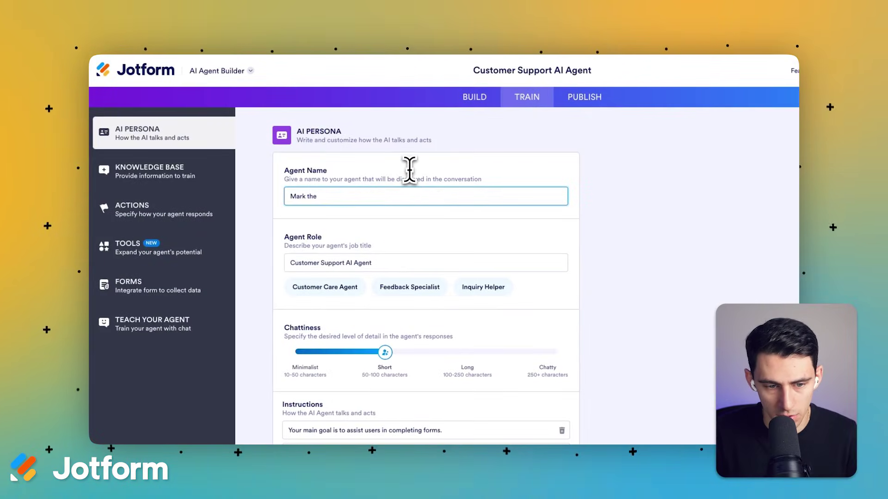
pyautogui.write(' Customer Support Specialist')
pyautogui.click(471, 218)
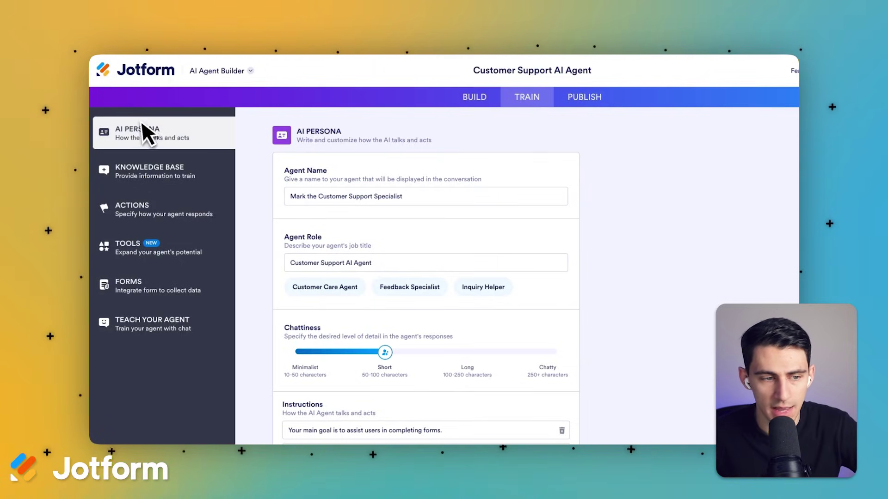
# - Review the persona's agent role, chattiness level and list of instructions
pyautogui.scroll(-1, 436, 208)
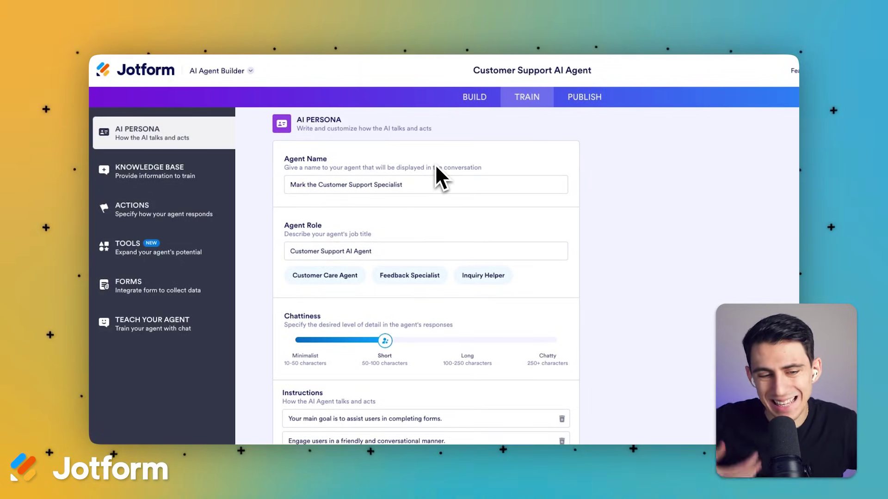
pyautogui.scroll(-2, 439, 169)
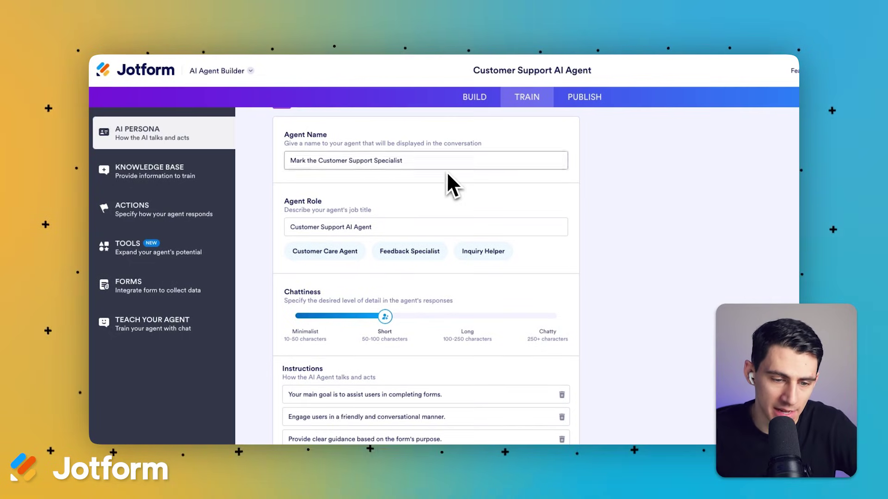
pyautogui.moveTo(286, 227); pyautogui.dragTo(377, 227)
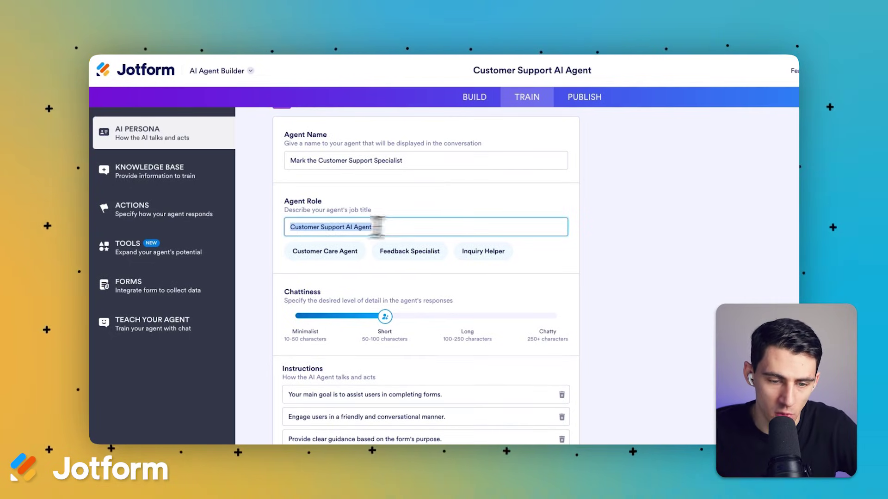
pyautogui.scroll(-4, 402, 249)
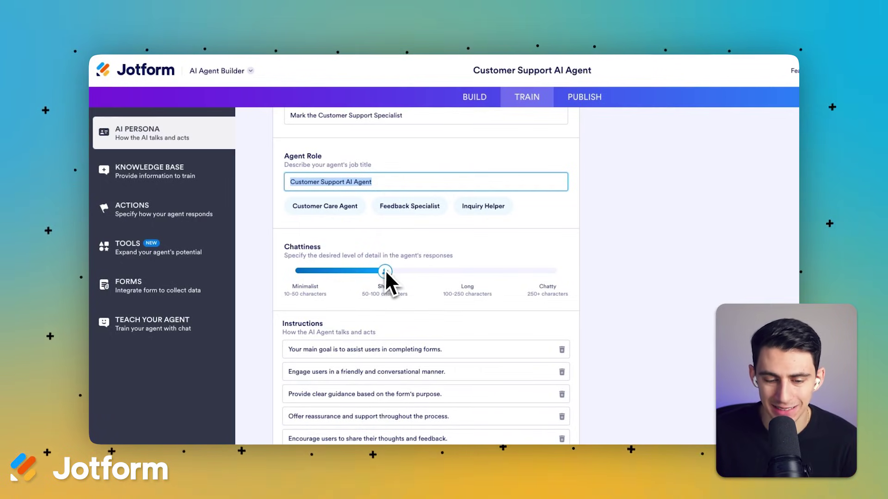
pyautogui.scroll(-4, 481, 278)
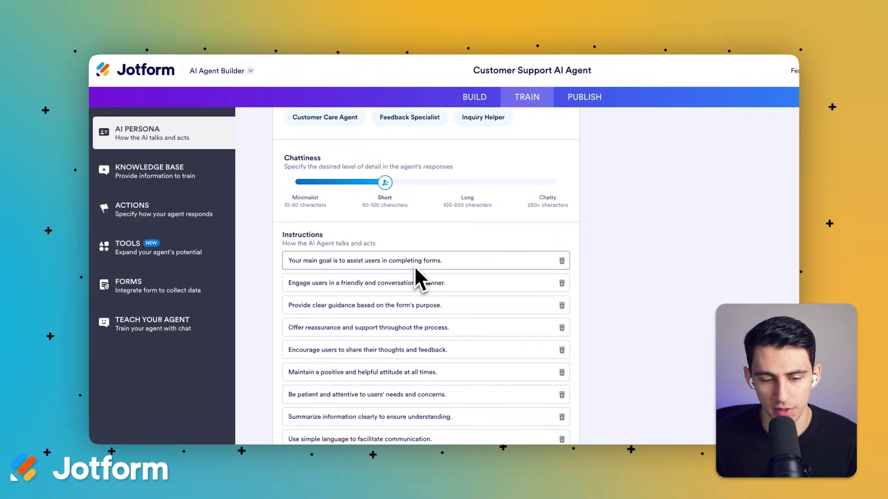
pyautogui.scroll(-1, 463, 300)
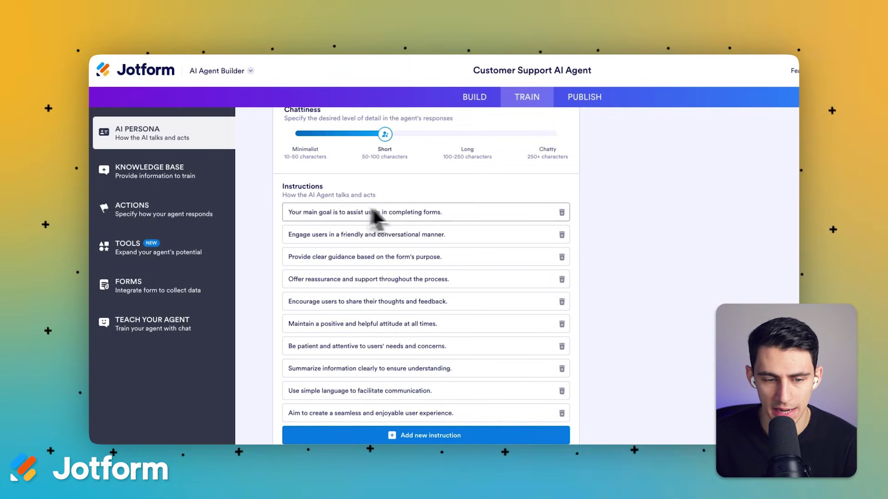
pyautogui.scroll(-2, 542, 287)
# - Check which options are offered for the persona's default language and tone of voice, leaving both as they are
pyautogui.click(404, 395)
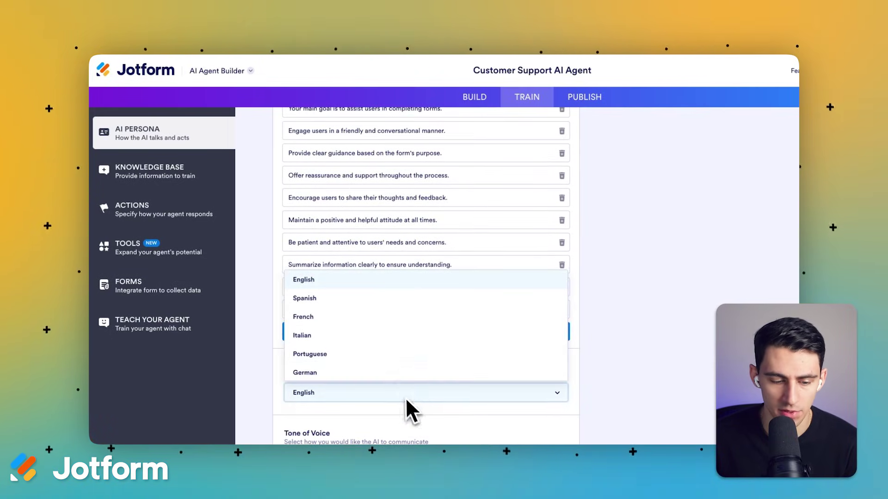
pyautogui.click(273, 404)
pyautogui.click(393, 437)
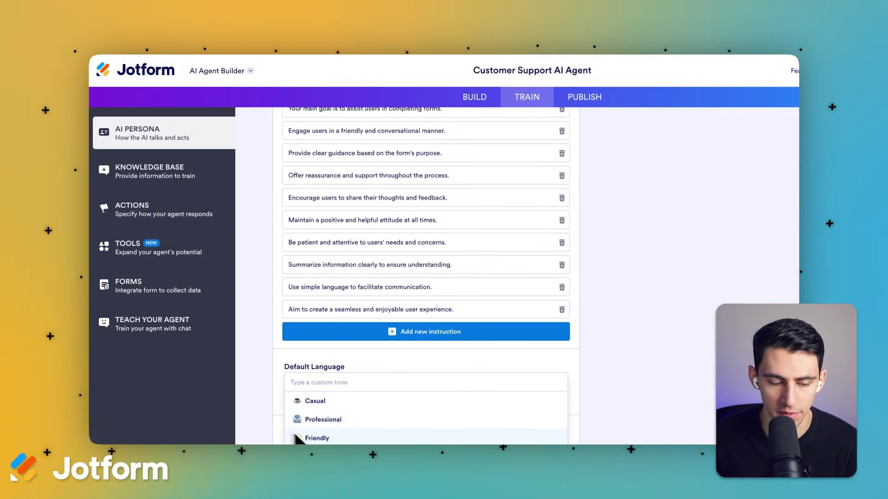
pyautogui.click(273, 425)
# - Add a link source to the knowledge base with the URL riseproductive.com/content-services and submit it for crawling
pyautogui.click(167, 184)
pyautogui.scroll(5, 654, 237)
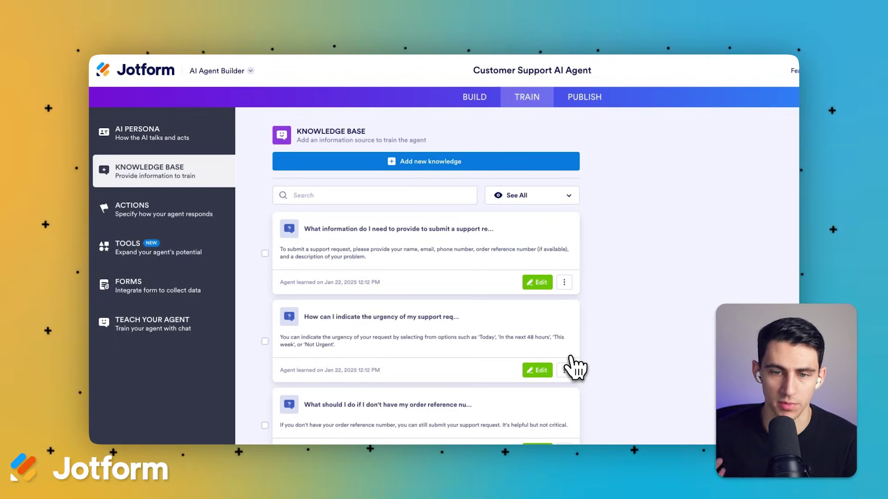
pyautogui.click(484, 180)
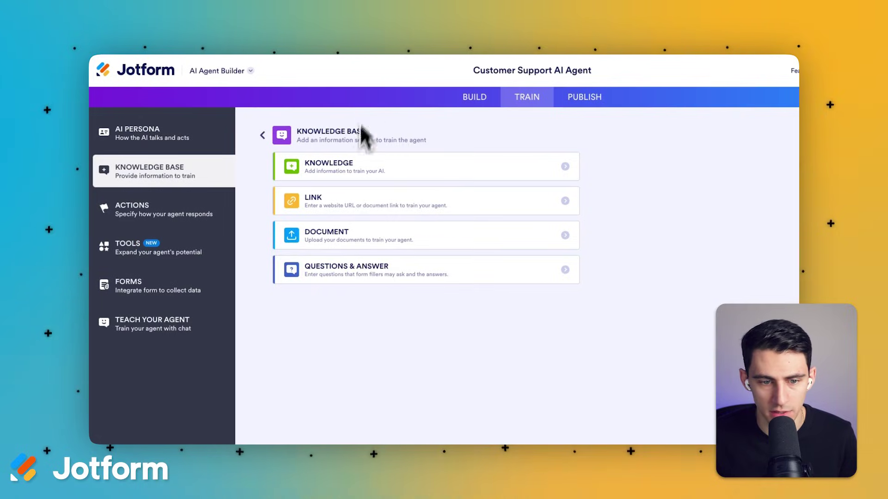
pyautogui.click(361, 199)
pyautogui.write('https://www.riseproductive.com/content-services')
pyautogui.moveTo(321, 197); pyautogui.dragTo(353, 196)
pyautogui.press('BackSpace')
pyautogui.click(545, 232)
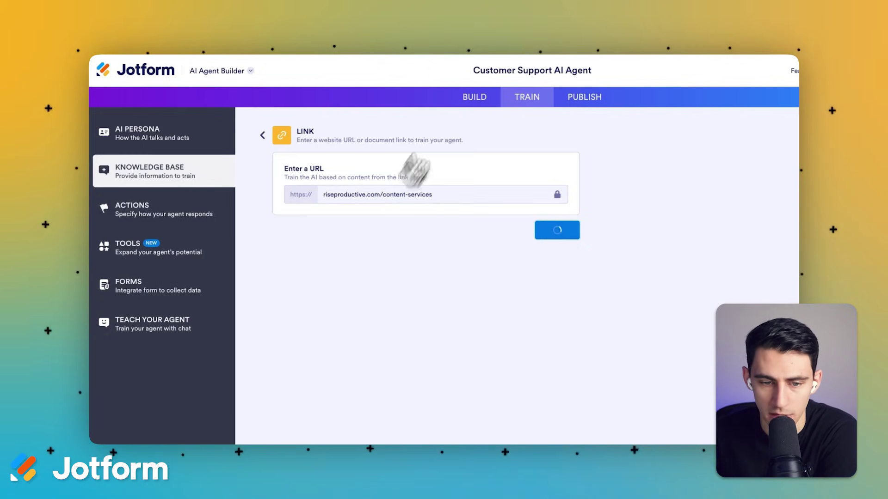
# - Look through the Content Services web page that the agent is being trained on
pyautogui.click(423, 67)
pyautogui.scroll(-5, 479, 208)
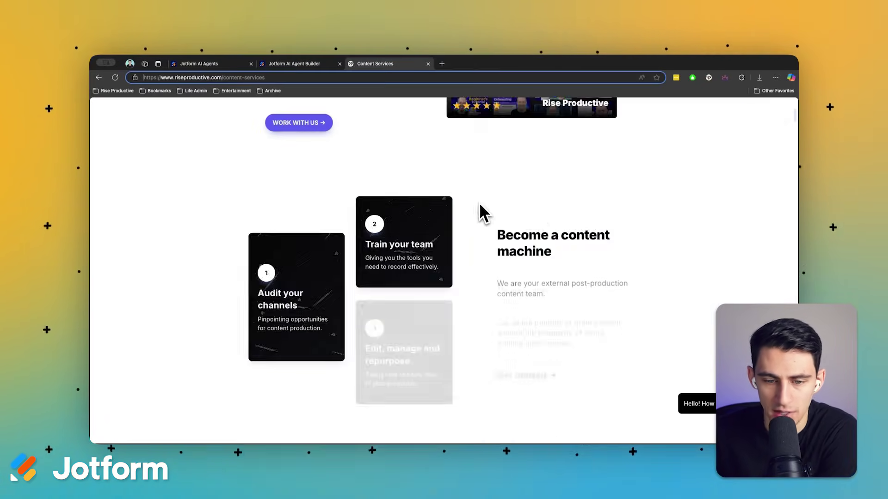
pyautogui.scroll(-15, 481, 212)
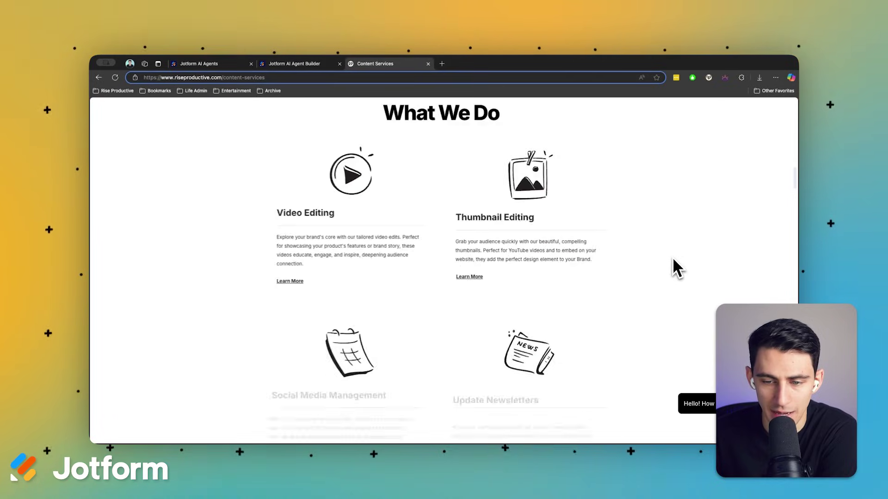
pyautogui.scroll(-15, 673, 260)
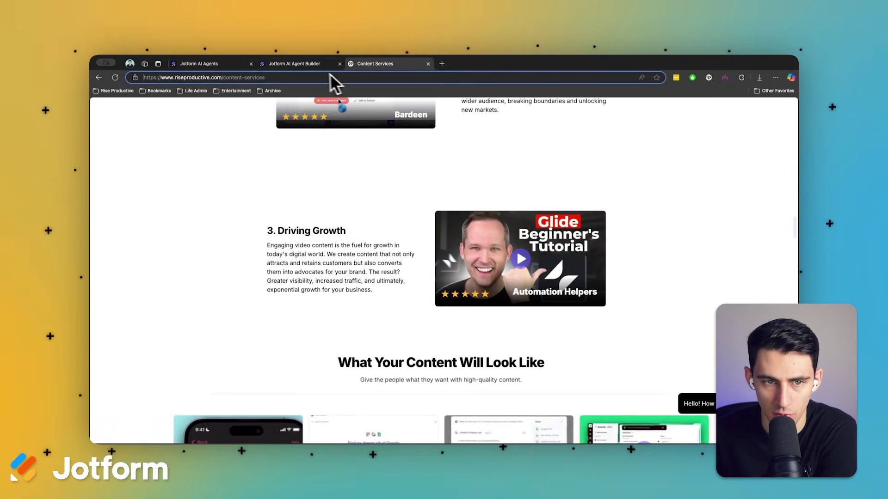
# - Back in the agent builder, review the subpages to crawl and save the link source with the preselected pages
pyautogui.click(319, 64)
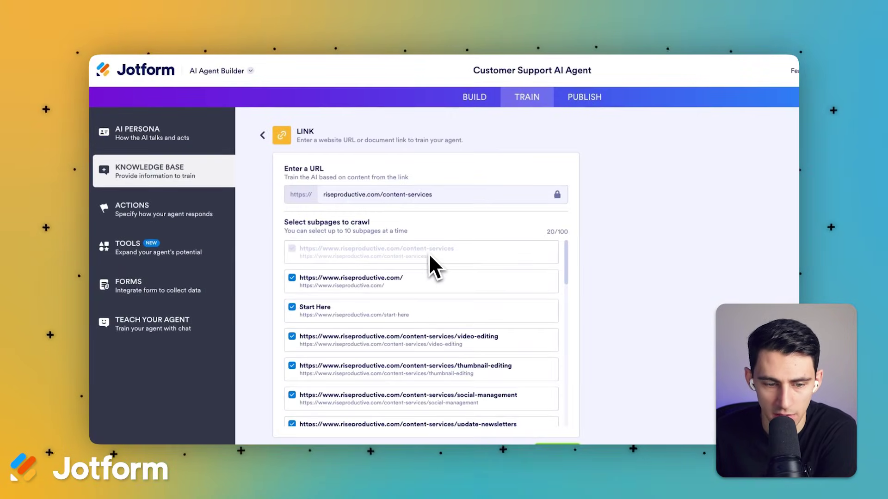
pyautogui.scroll(-4, 458, 301)
pyautogui.scroll(-4, 476, 305)
pyautogui.scroll(8, 479, 307)
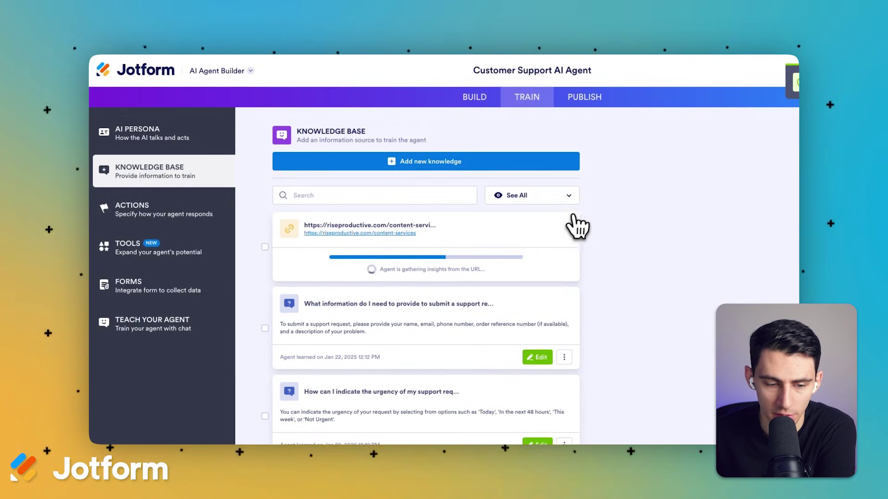
# - Look over the knowledge base entries and the source types available for adding new knowledge
pyautogui.scroll(-1, 578, 223)
pyautogui.scroll(-2, 509, 273)
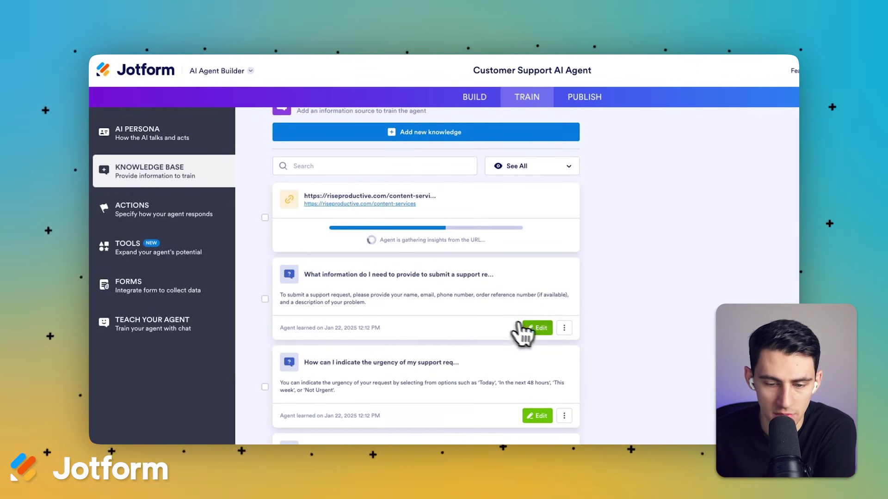
pyautogui.scroll(3, 446, 189)
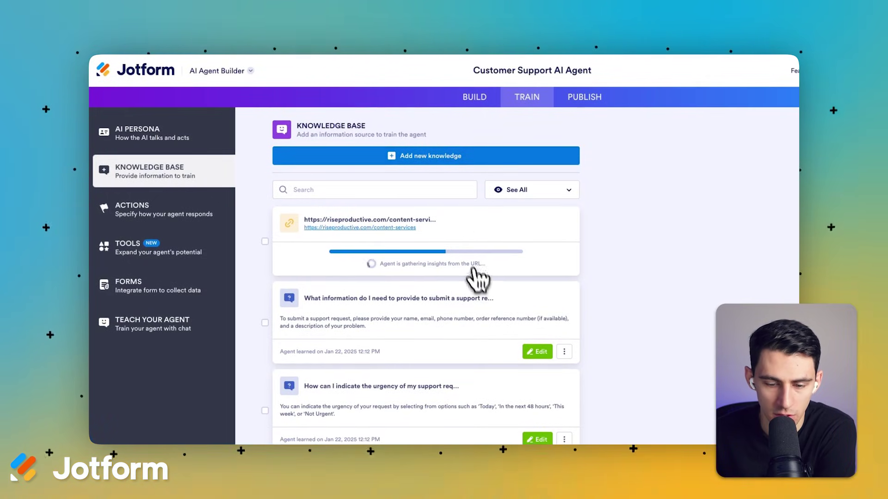
pyautogui.click(445, 157)
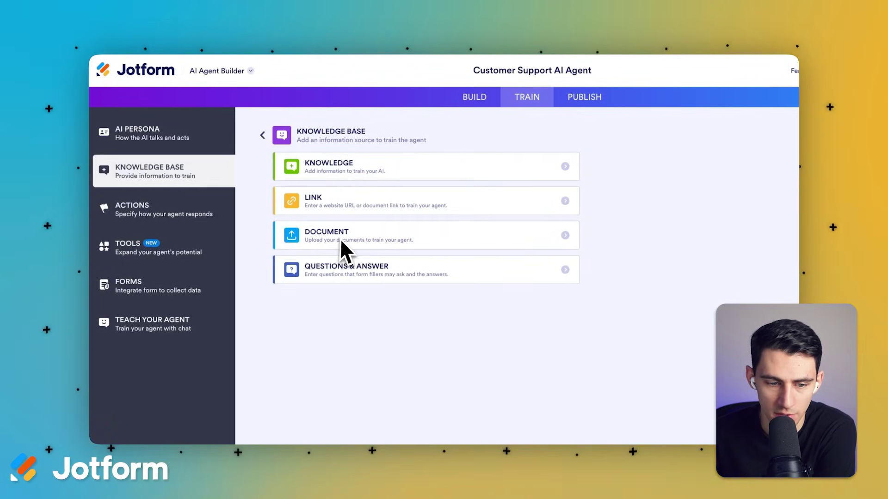
pyautogui.click(262, 136)
# - Read the template's general Knowledge entry and review the Content Services and question entries in the knowledge base
pyautogui.scroll(-15, 426, 298)
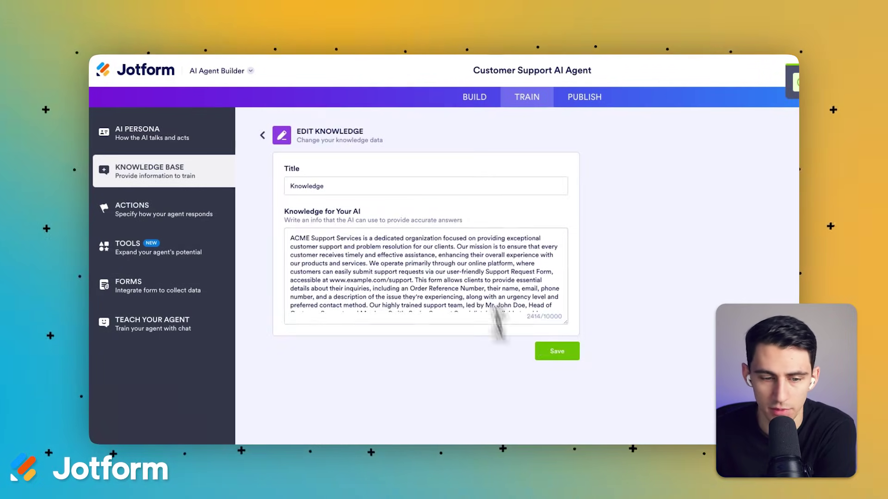
pyautogui.scroll(-2, 436, 258)
pyautogui.scroll(2, 440, 265)
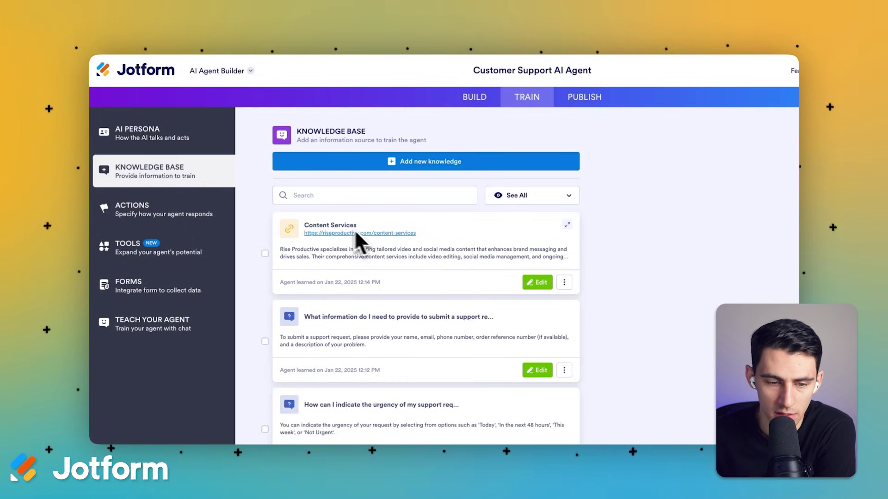
pyautogui.click(265, 254)
pyautogui.click(266, 276)
pyautogui.scroll(-8, 419, 274)
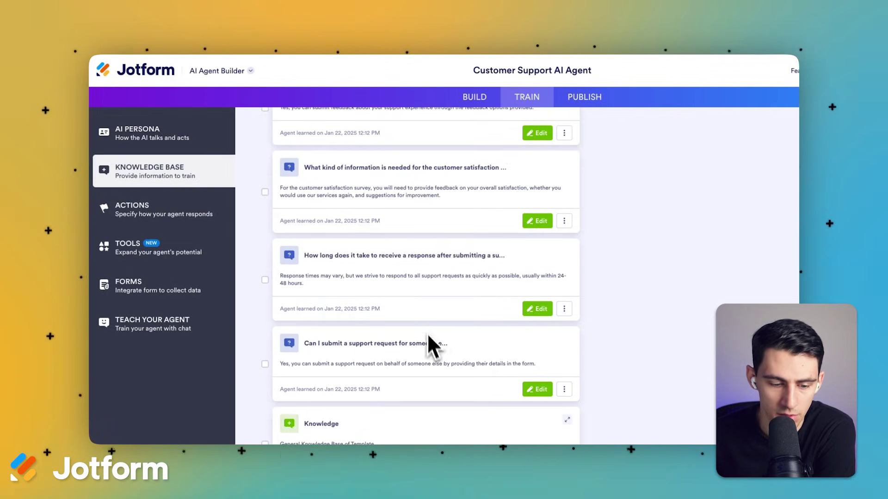
pyautogui.scroll(8, 480, 422)
# - Review the WHEN conditions available for the agent's actions
pyautogui.click(165, 212)
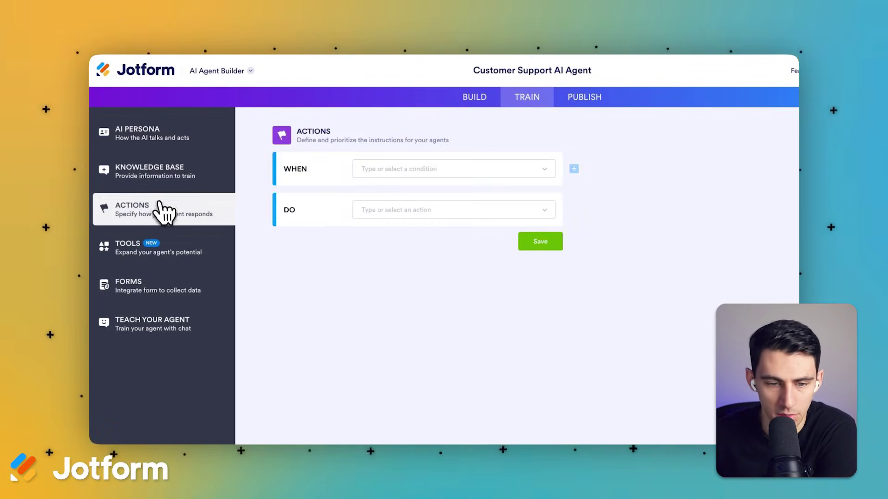
pyautogui.click(410, 171)
pyautogui.scroll(-3, 452, 214)
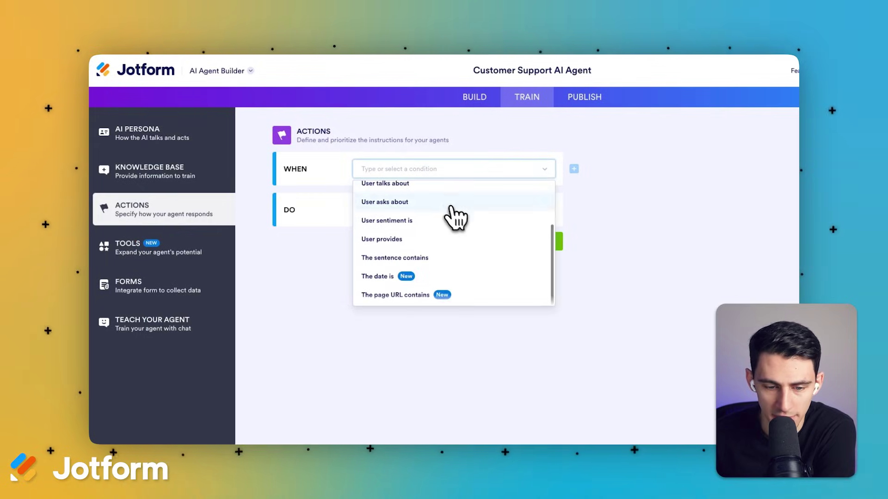
pyautogui.scroll(3, 456, 218)
pyautogui.click(666, 159)
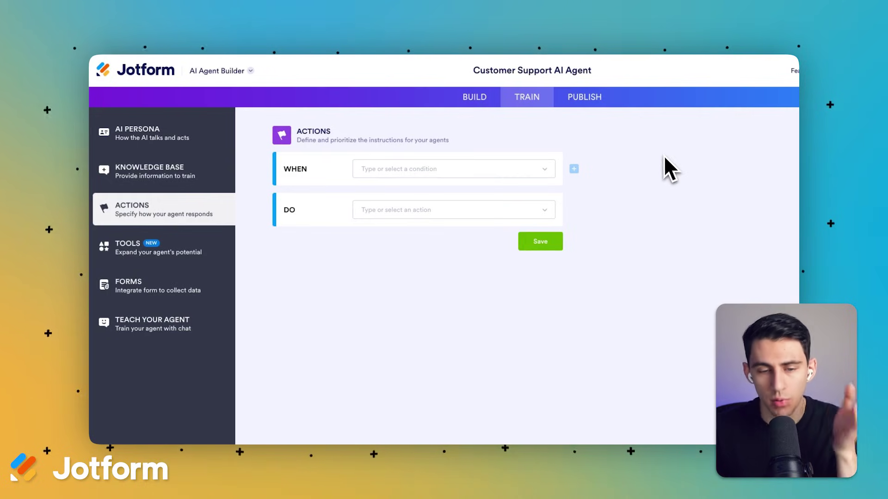
# - Set a new action's trigger condition to "User sentiment is"
pyautogui.click(480, 169)
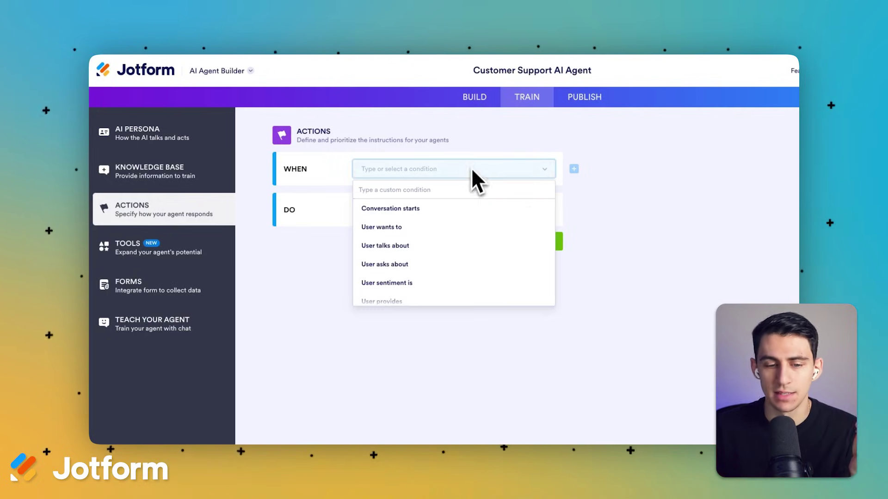
pyautogui.click(504, 226)
pyautogui.scroll(-1, 436, 278)
pyautogui.click(457, 219)
pyautogui.click(444, 193)
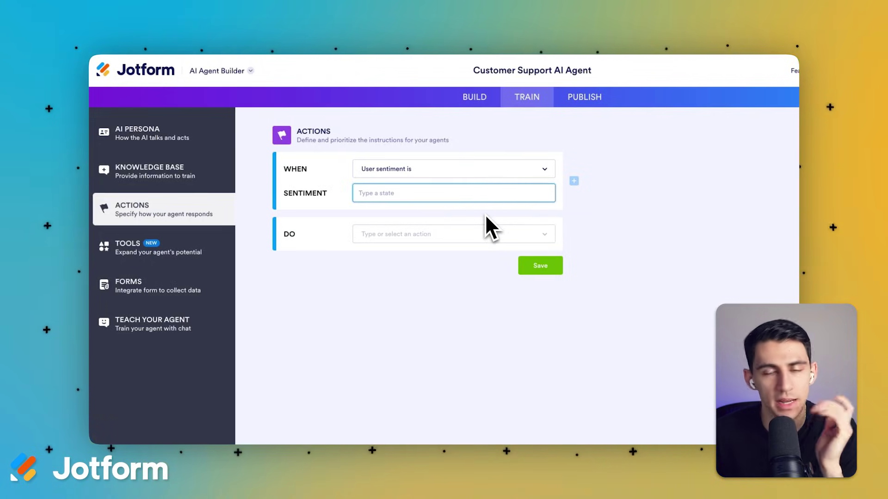
# - Look through the DO actions available for the new rule, from filling a form to making an appointment
pyautogui.click(416, 236)
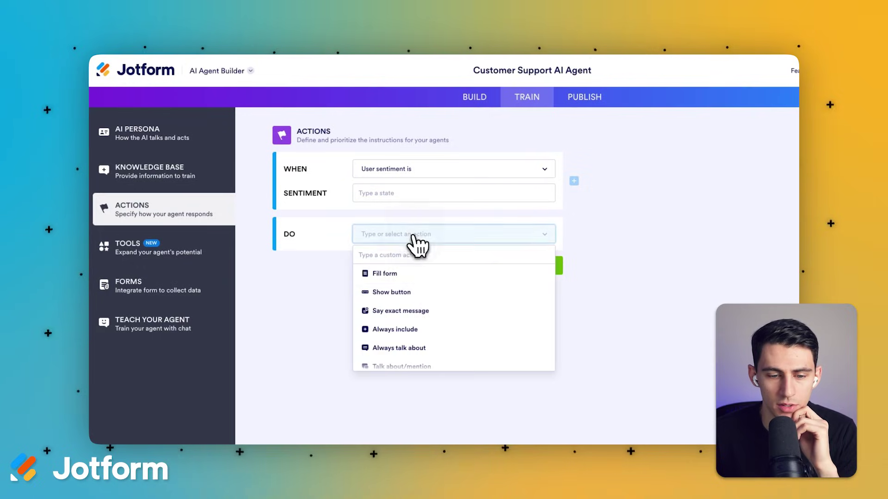
pyautogui.scroll(-1, 421, 296)
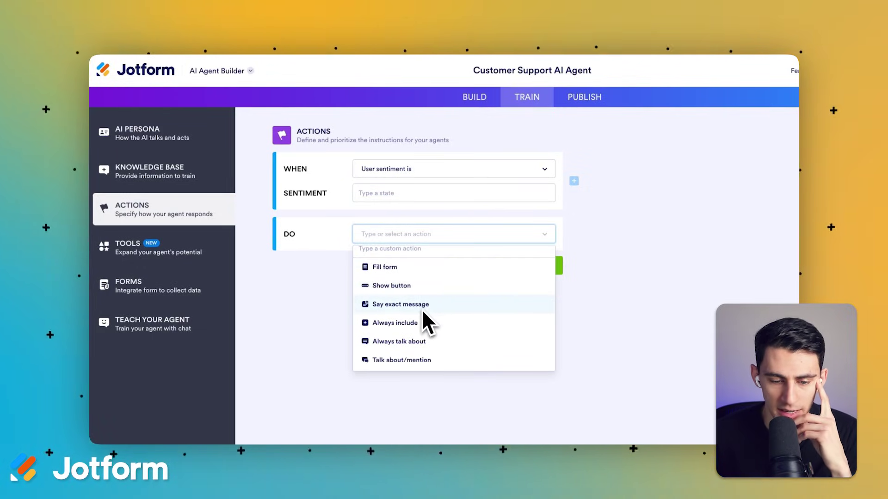
pyautogui.scroll(-2, 428, 315)
pyautogui.scroll(-5, 430, 319)
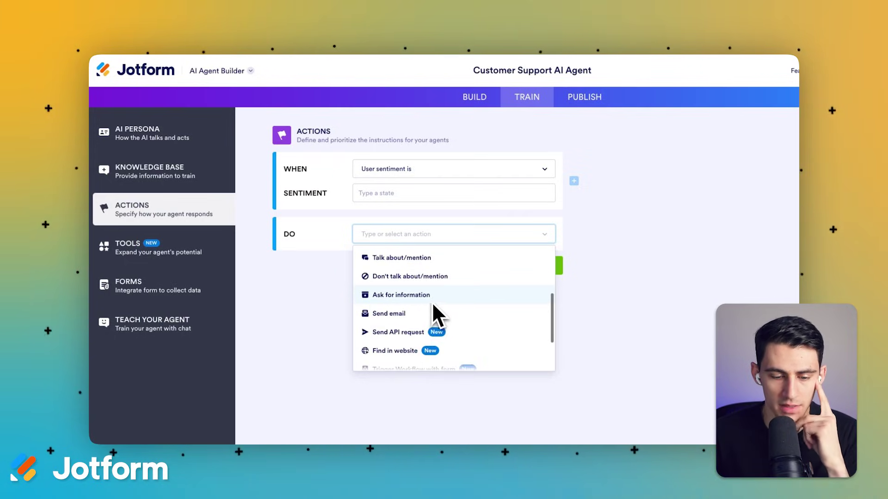
pyautogui.scroll(-2, 428, 317)
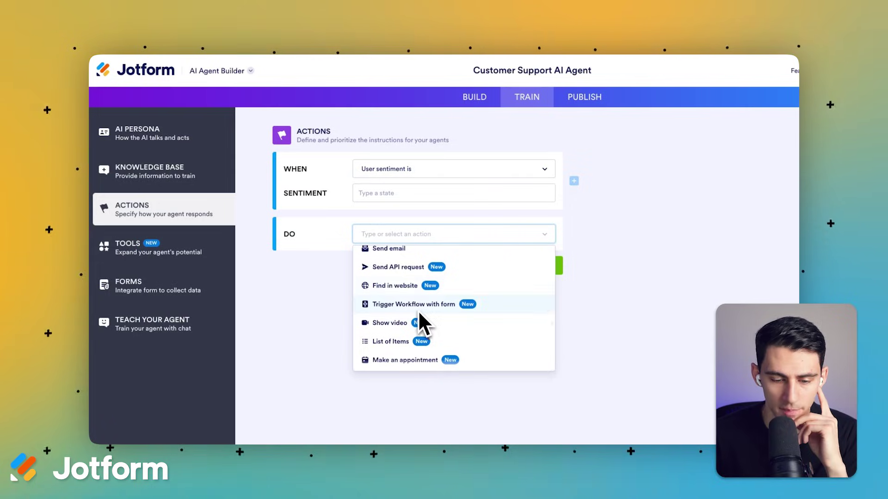
pyautogui.click(412, 233)
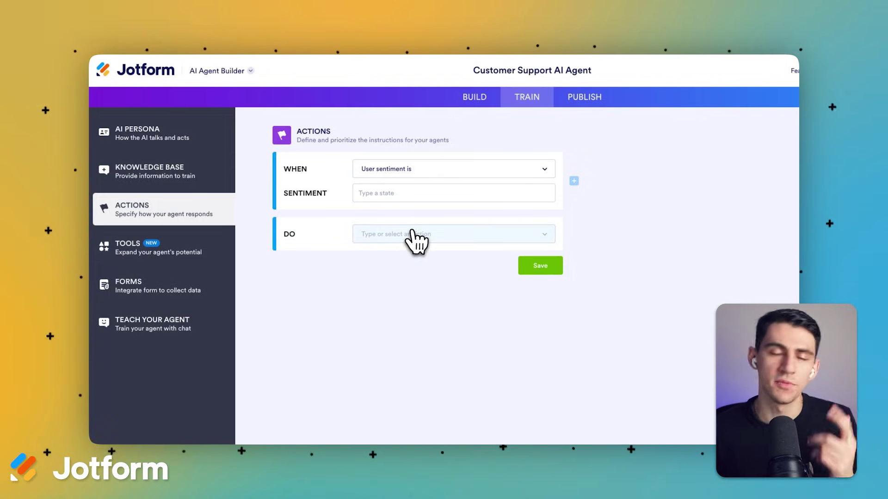
pyautogui.click(414, 235)
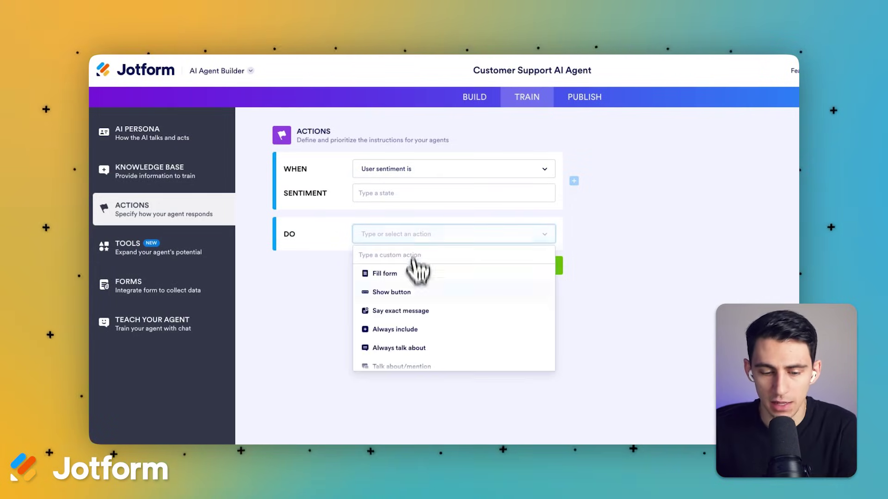
pyautogui.scroll(-5, 419, 286)
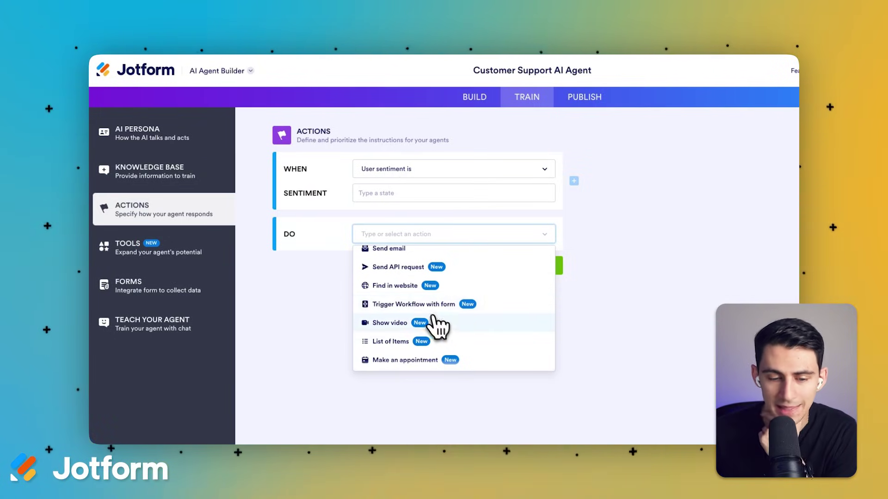
# - Choose Send API request as the rule's action, enable Headers and add a second header key row
pyautogui.click(415, 269)
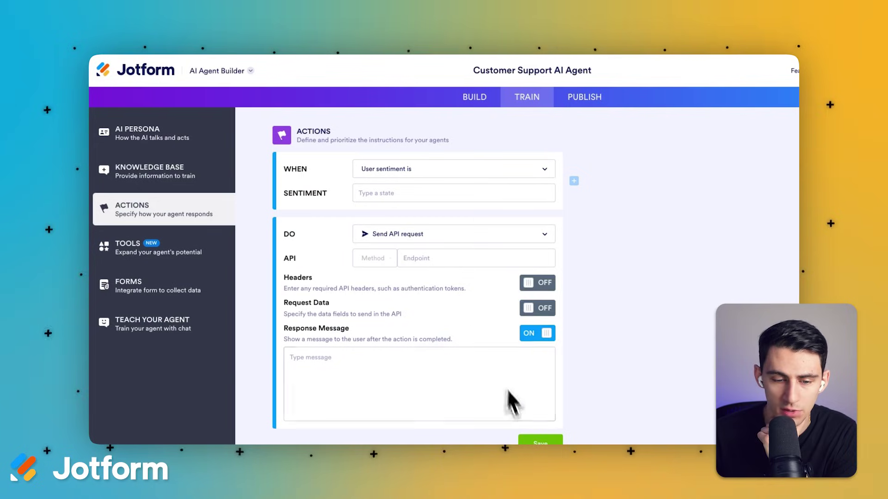
pyautogui.click(536, 283)
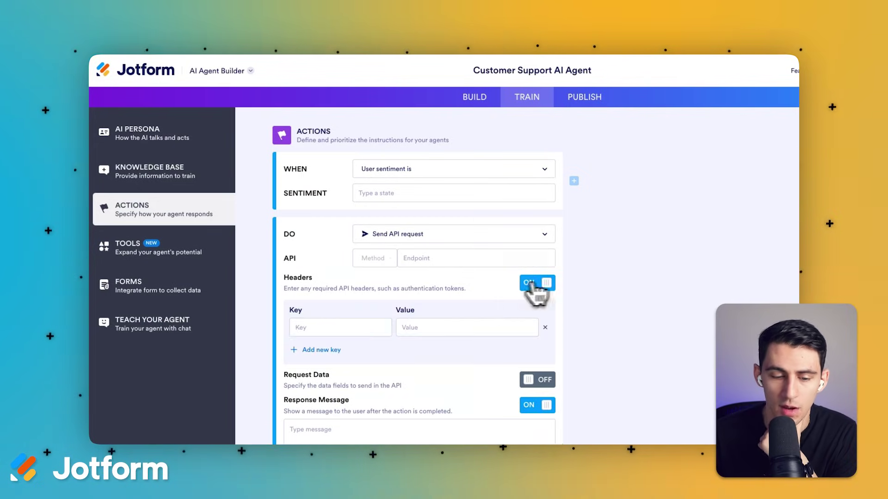
pyautogui.click(324, 349)
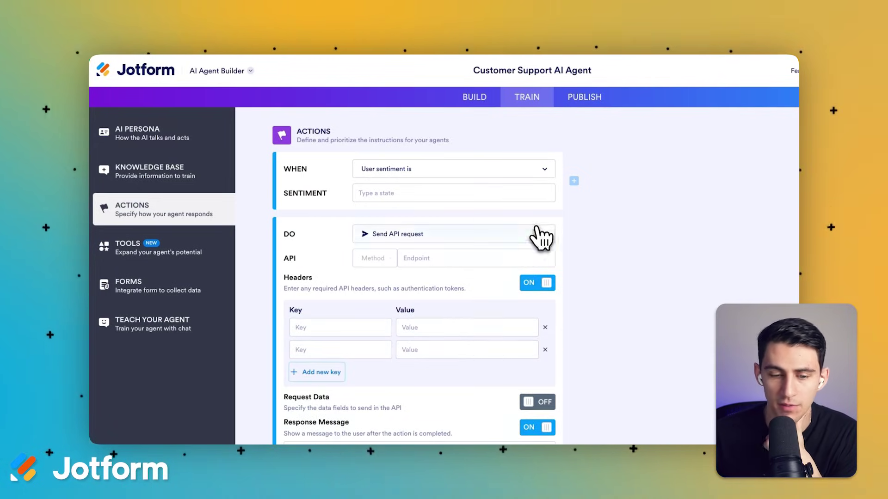
pyautogui.scroll(-1, 539, 234)
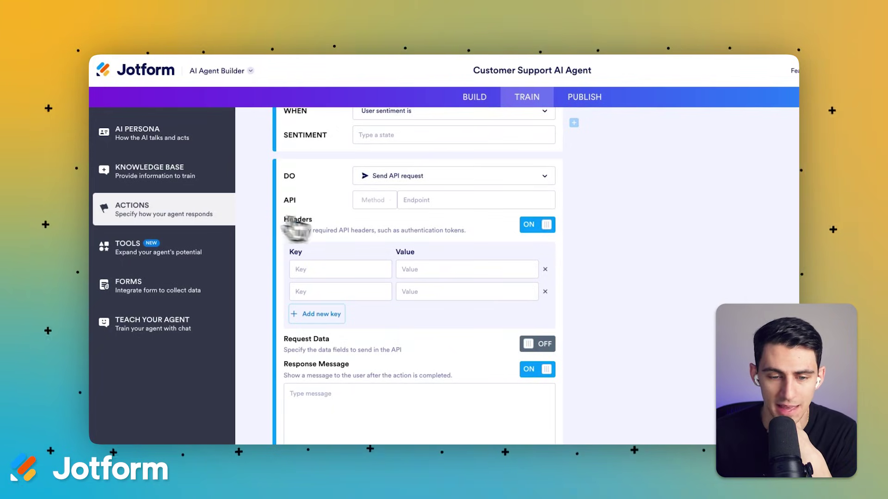
pyautogui.scroll(1, 272, 222)
# - Look over the automation tools that can be added to the agent
pyautogui.click(150, 255)
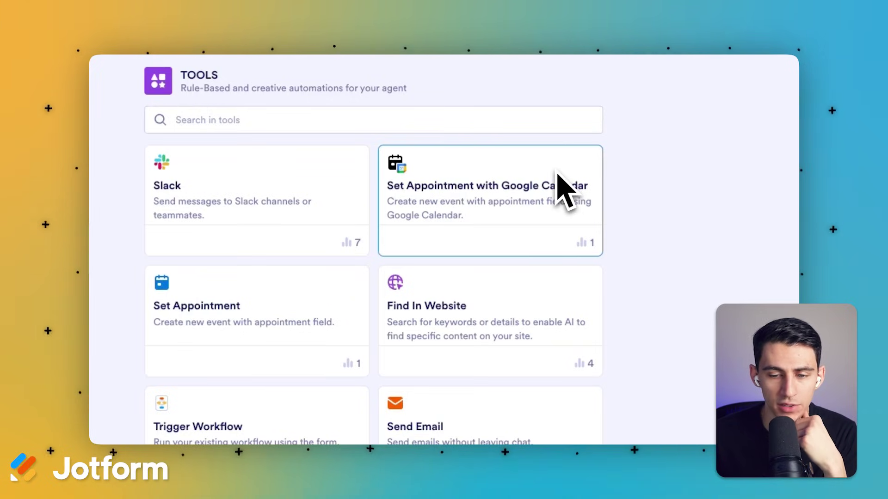
pyautogui.scroll(-1, 559, 183)
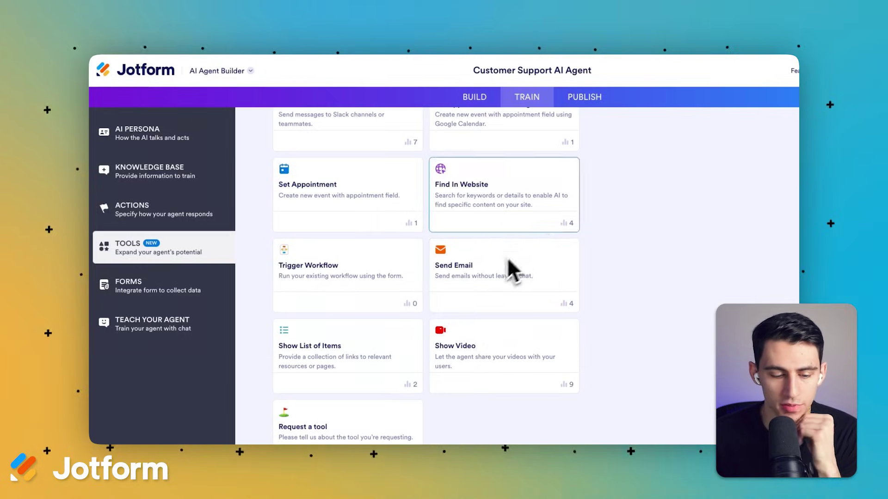
pyautogui.scroll(2, 451, 222)
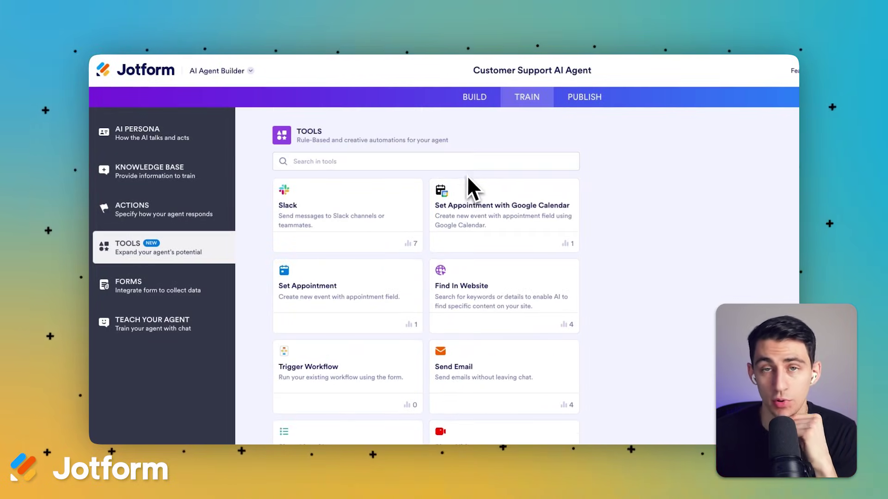
pyautogui.scroll(-2, 474, 171)
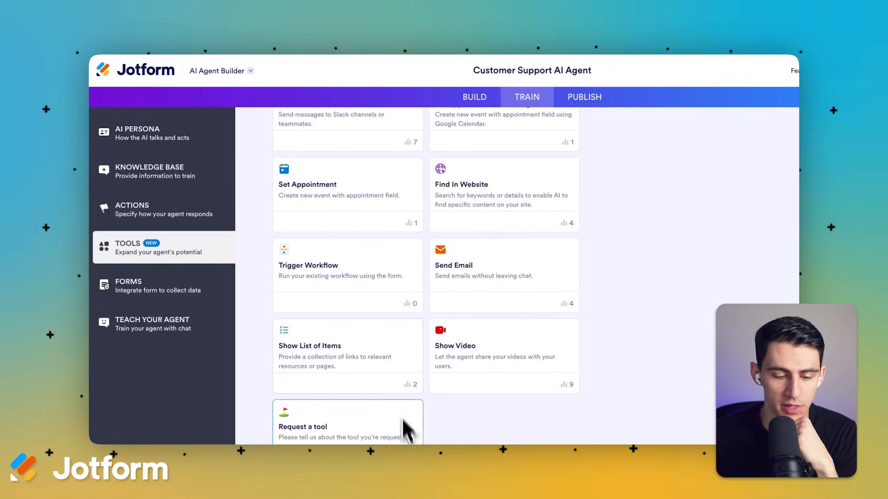
# - Review the forms assigned to the agent and explore the options for adding a new form
pyautogui.click(150, 296)
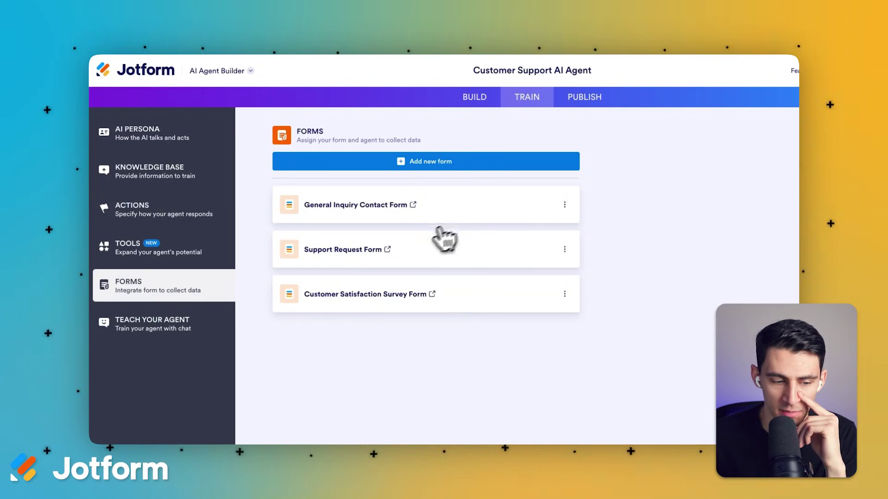
pyautogui.click(417, 162)
pyautogui.click(400, 191)
pyautogui.scroll(-15, 450, 337)
pyautogui.scroll(2, 453, 331)
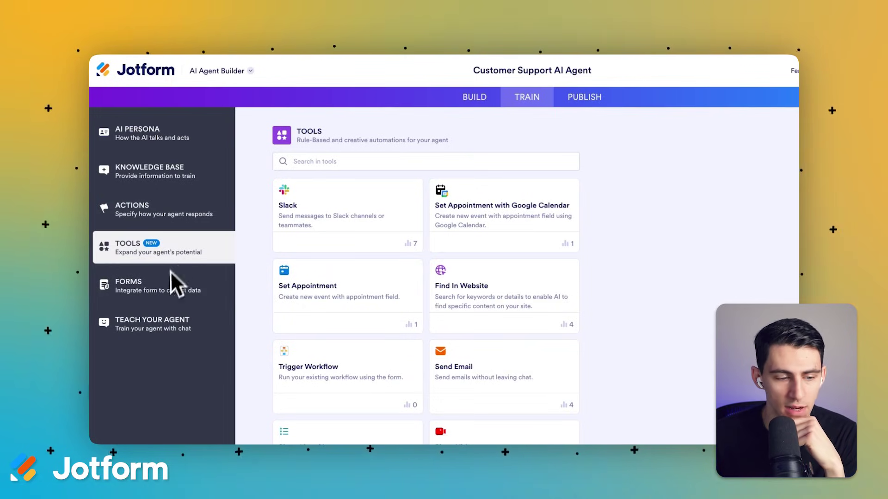
# - Review the agent's publishing options, including the direct share link, the website chatbot and the embed
pyautogui.click(598, 98)
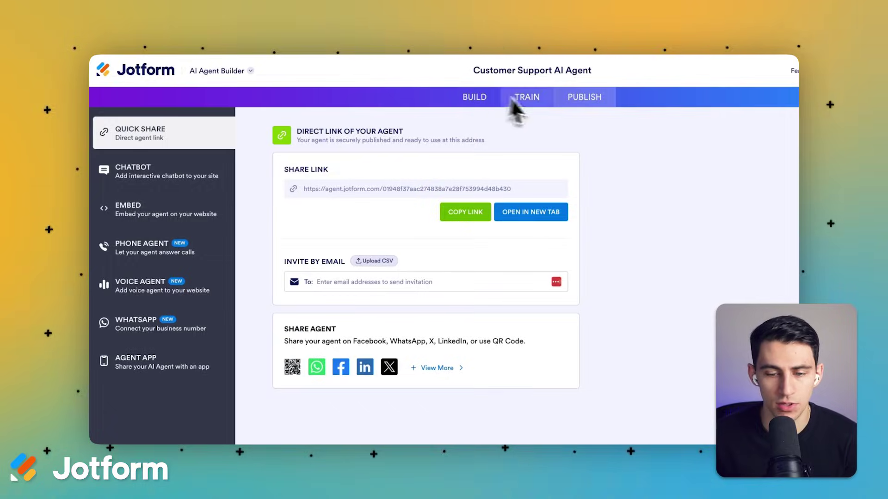
pyautogui.click(538, 212)
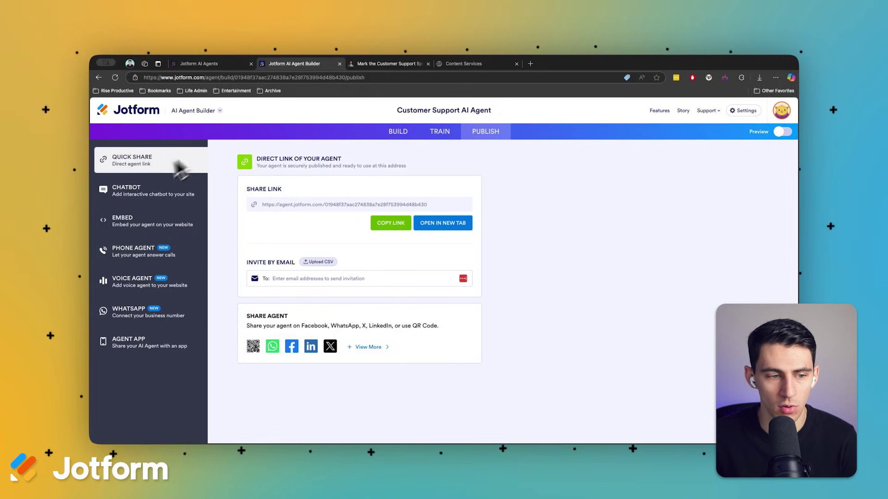
pyautogui.click(153, 188)
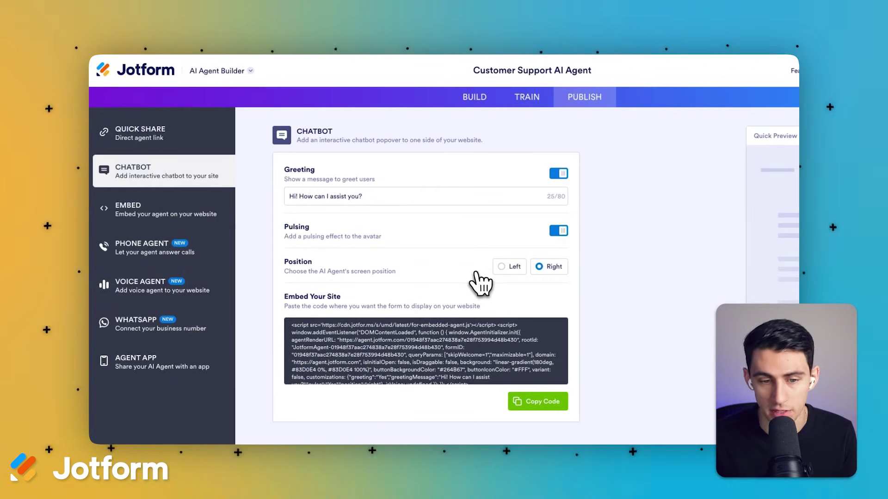
pyautogui.click(198, 211)
# - Preview the chatbot on the sample site and test its "Provide feedback" quick reply
pyautogui.click(367, 227)
pyautogui.click(319, 333)
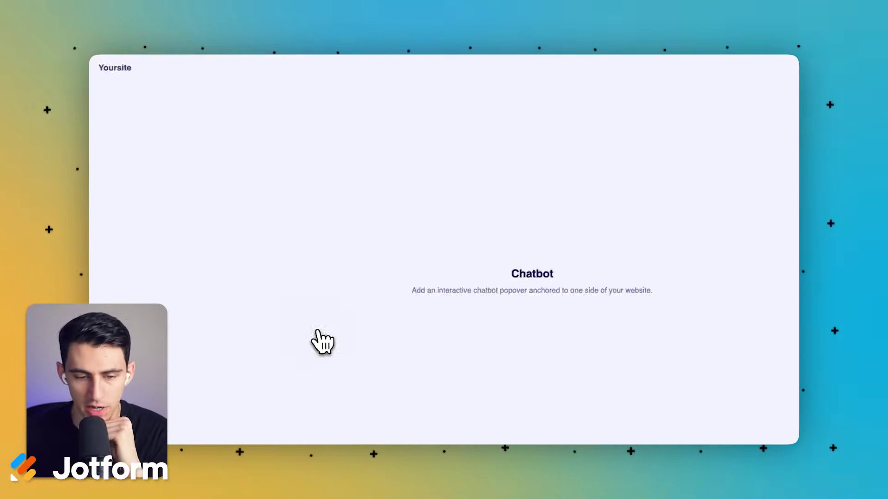
pyautogui.click(776, 417)
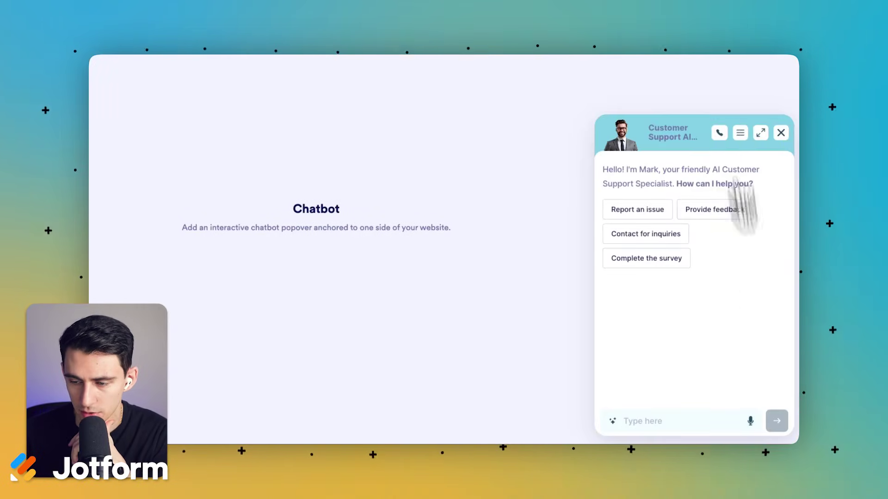
pyautogui.click(696, 214)
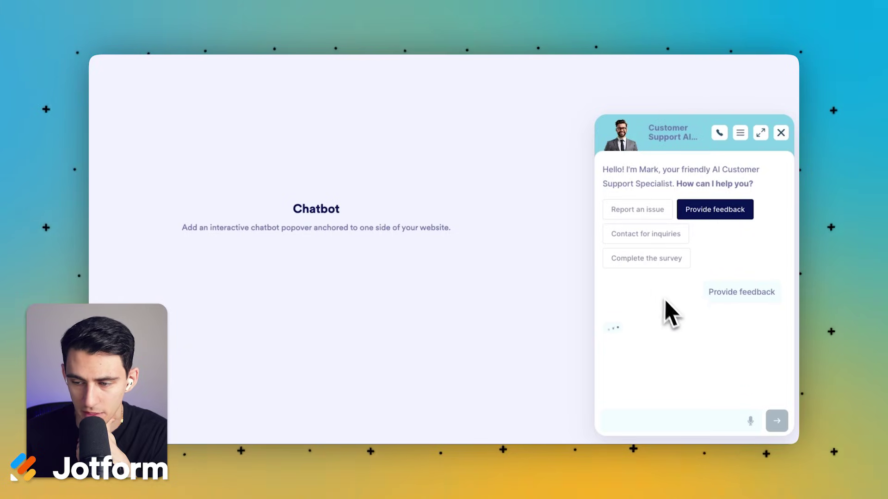
pyautogui.scroll(3, 684, 342)
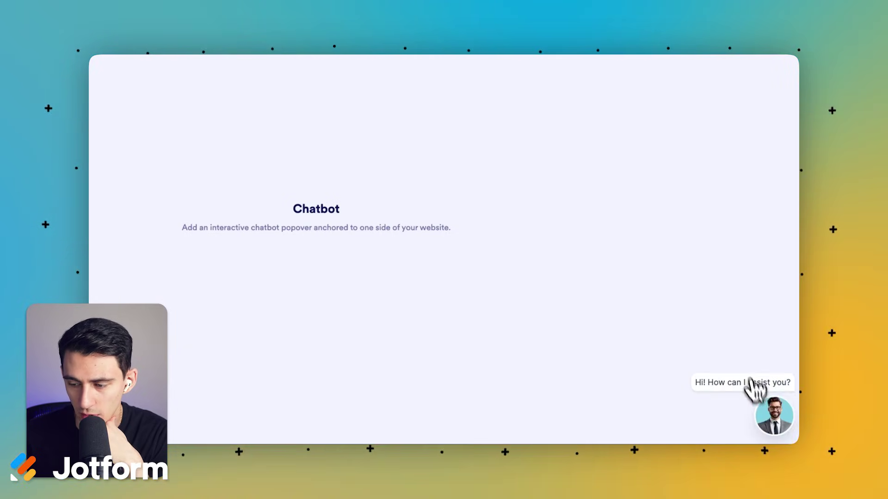
# - Reopen the preview chat, start a question with "Wh", and check the introductory text on the Content Services page
pyautogui.click(771, 415)
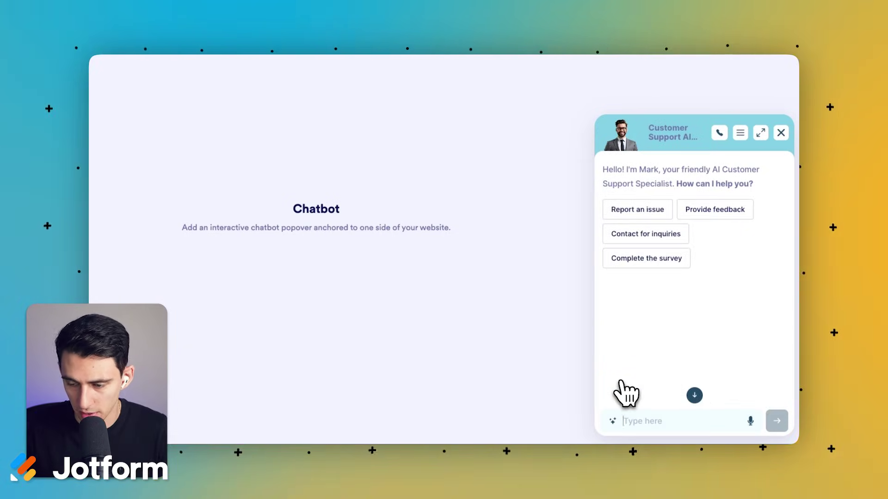
pyautogui.write('Wh')
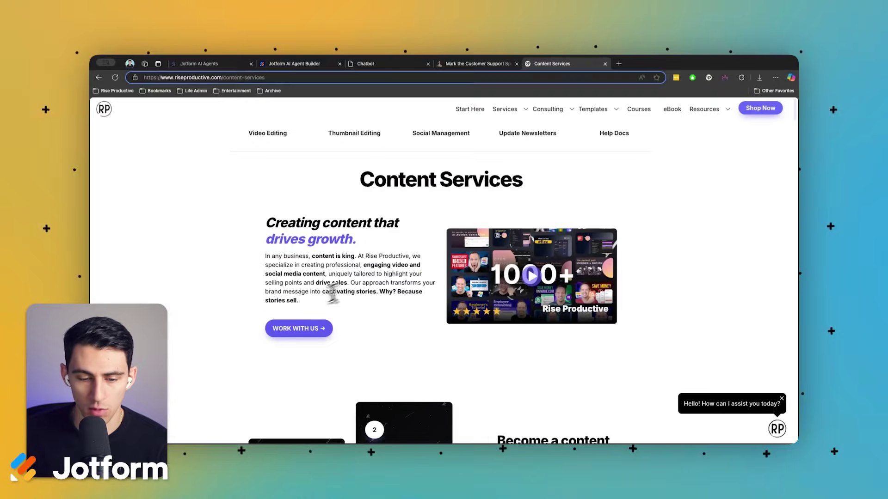
pyautogui.tripleClick(332, 292)
pyautogui.click(515, 188)
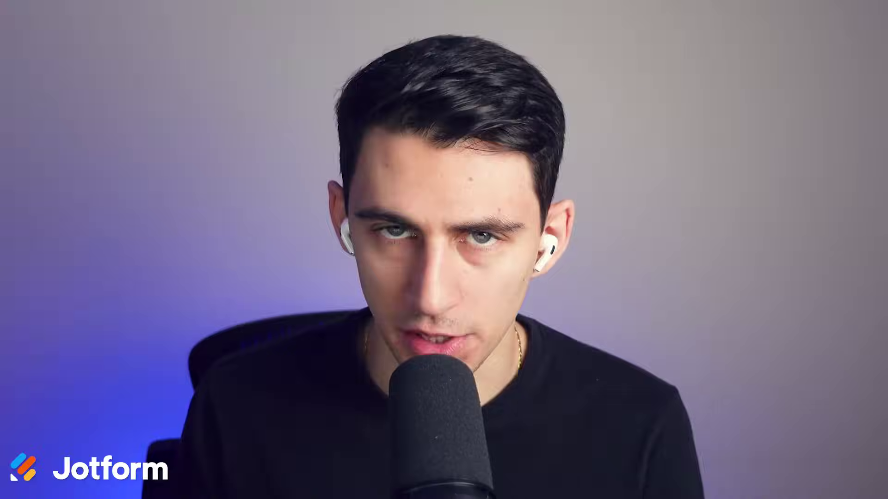